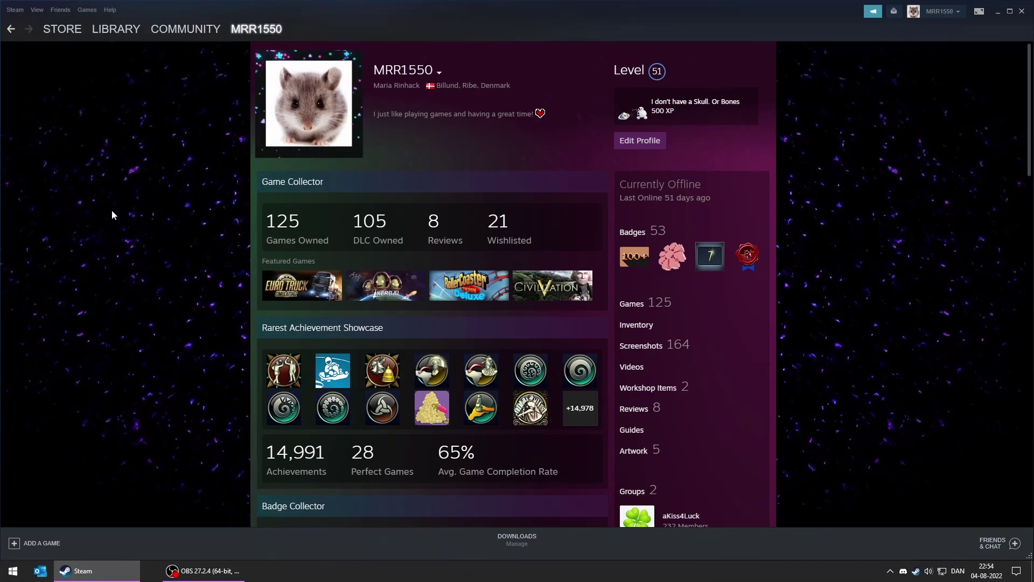
- Open Steam Settings from the Steam menu, landing on the Downloads page
{"action": "left_click", "coordinate": [15, 10]}
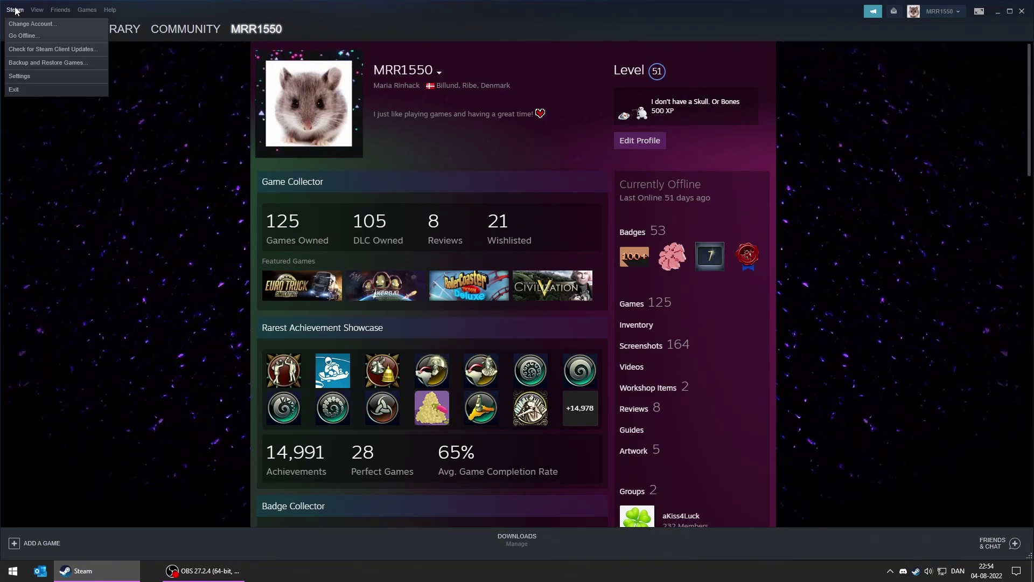
{"action": "left_click", "coordinate": [18, 78]}
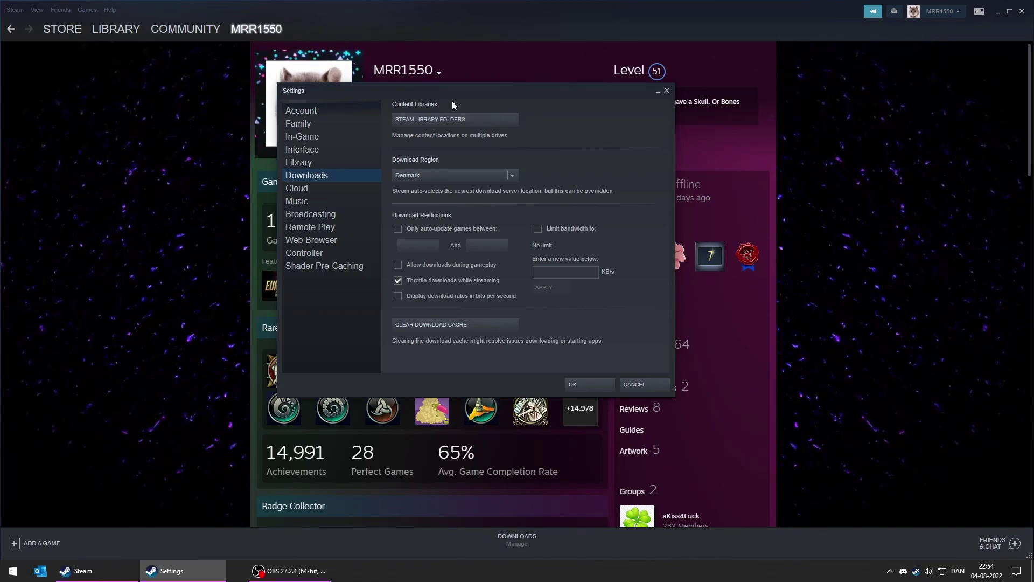
- Open Steam Library Folders and tick SimAirport (1.8 GB) in the C drive list
{"action": "left_click", "coordinate": [423, 120]}
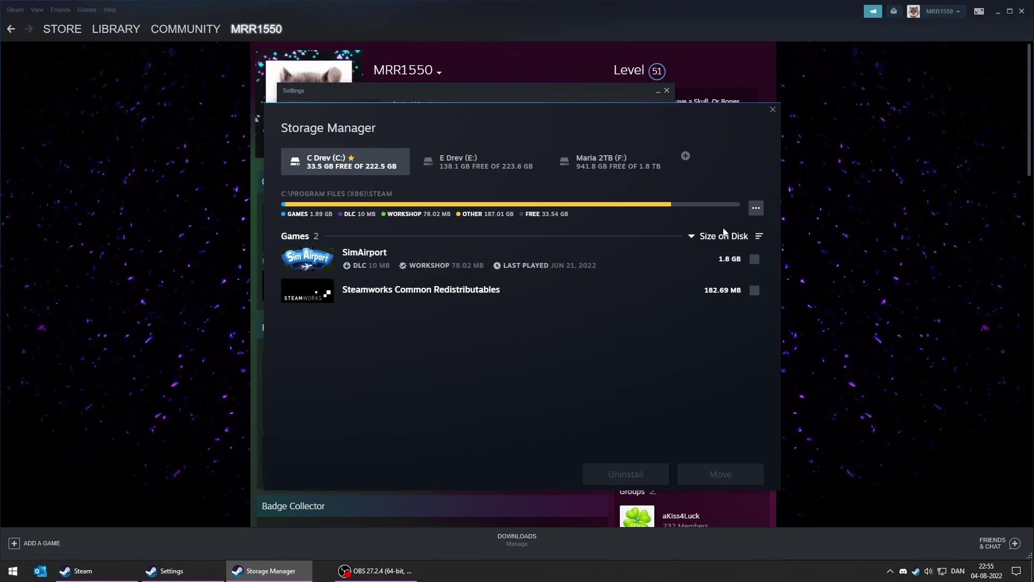
{"action": "left_click", "coordinate": [754, 259]}
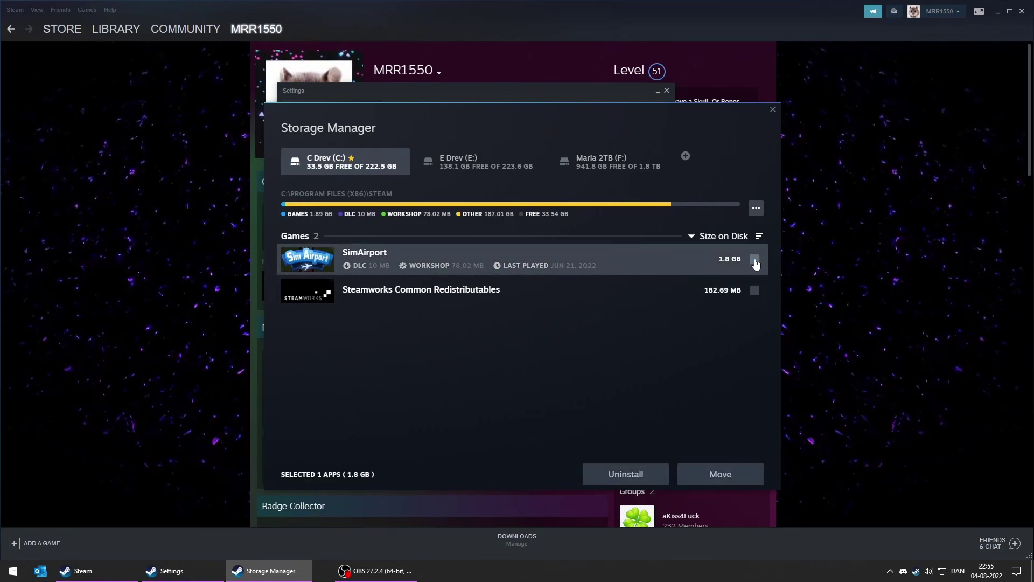
- Move SimAirport to the Maria 2TB (F:) drive and wait for the success message
{"action": "left_click", "coordinate": [723, 477]}
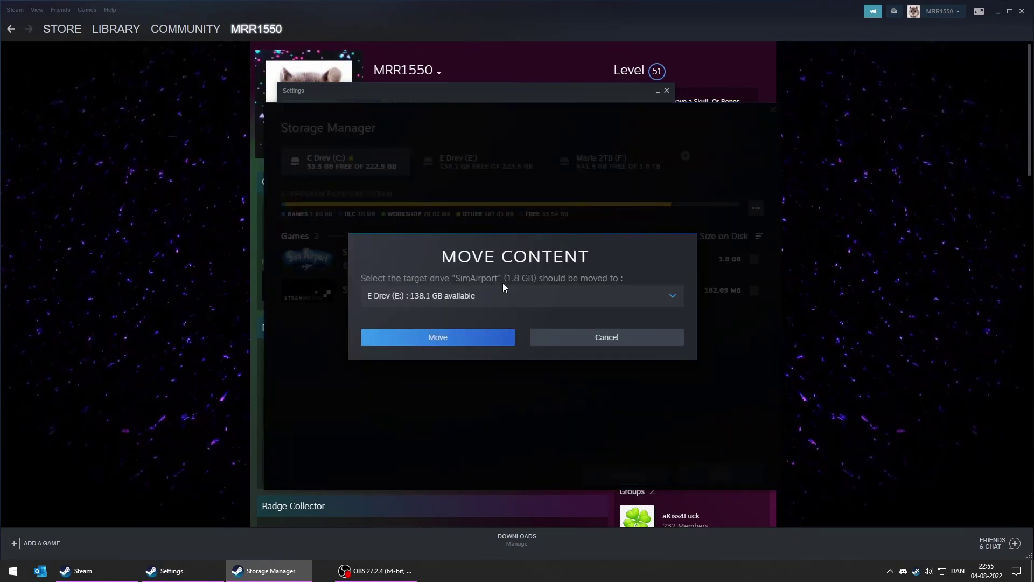
{"action": "left_click", "coordinate": [494, 291]}
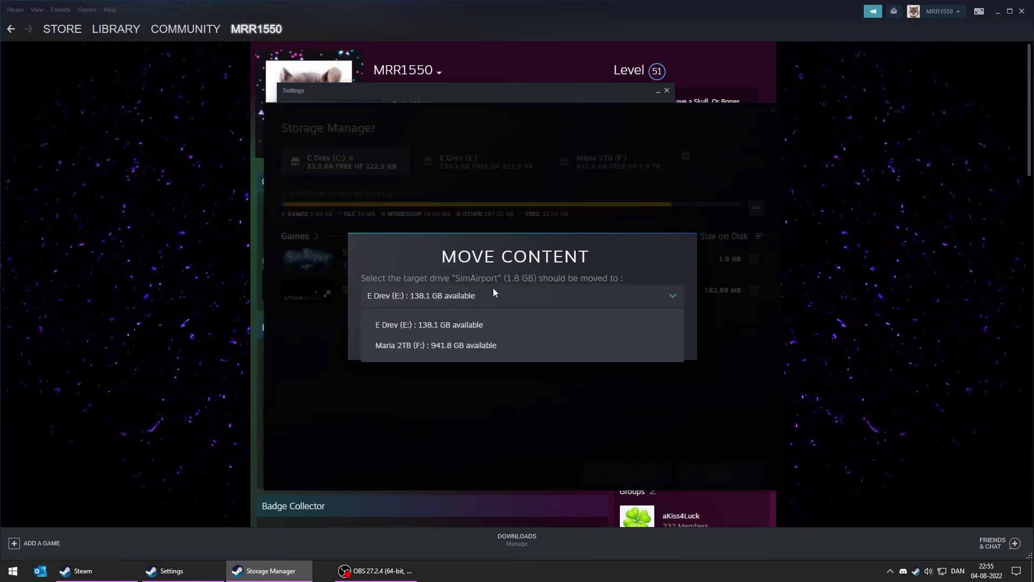
{"action": "left_click", "coordinate": [444, 353]}
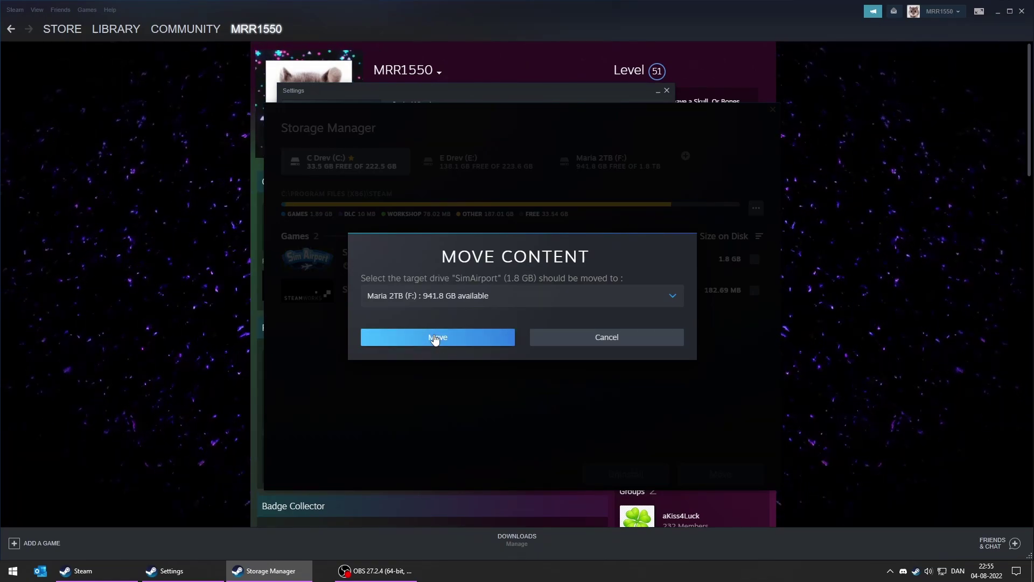
{"action": "left_click", "coordinate": [435, 338]}
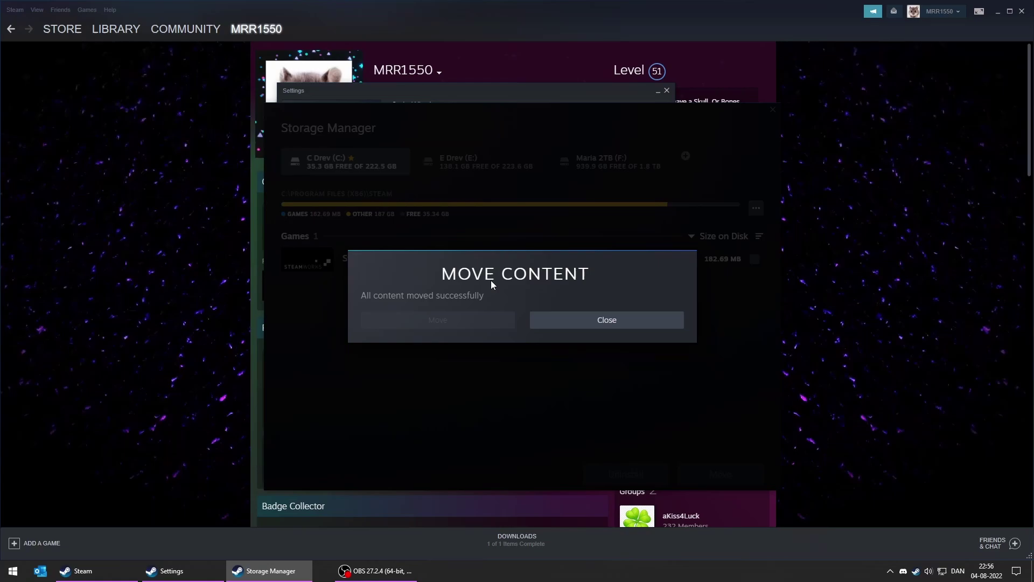
- Dismiss the completion notice and compare C and F drive lists, finding SimAirport (1.8 GB) on F
{"action": "left_click", "coordinate": [602, 323]}
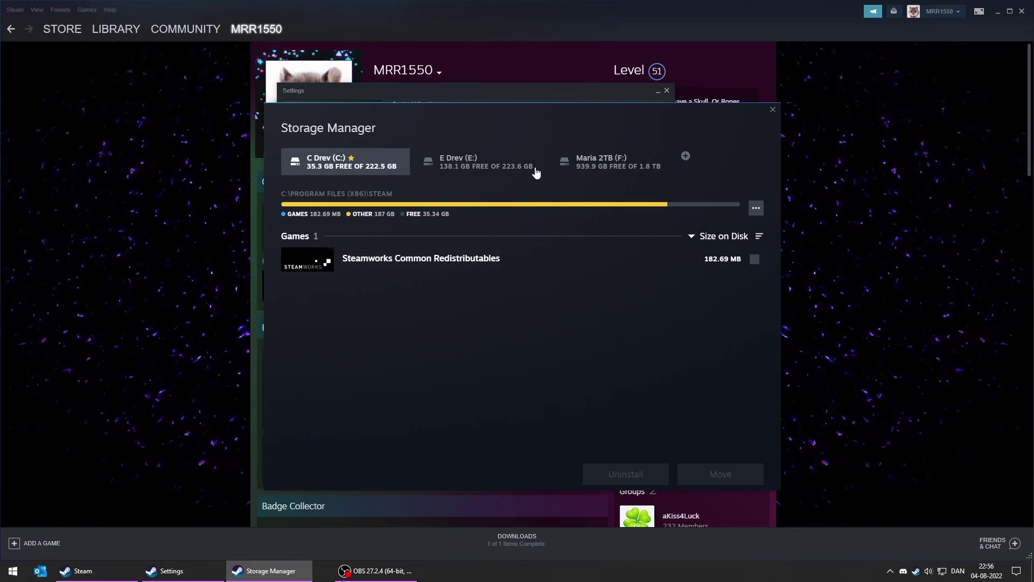
{"action": "left_click", "coordinate": [598, 160]}
{"action": "scroll", "coordinate": [508, 317], "scroll_direction": "down", "scroll_amount": 4}
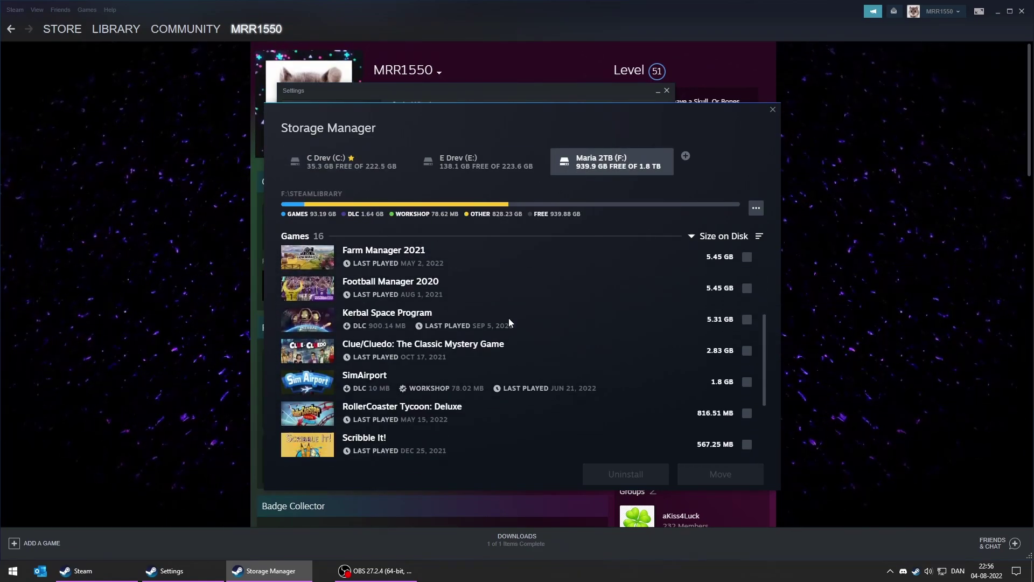
{"action": "scroll", "coordinate": [498, 350], "scroll_direction": "down", "scroll_amount": 3}
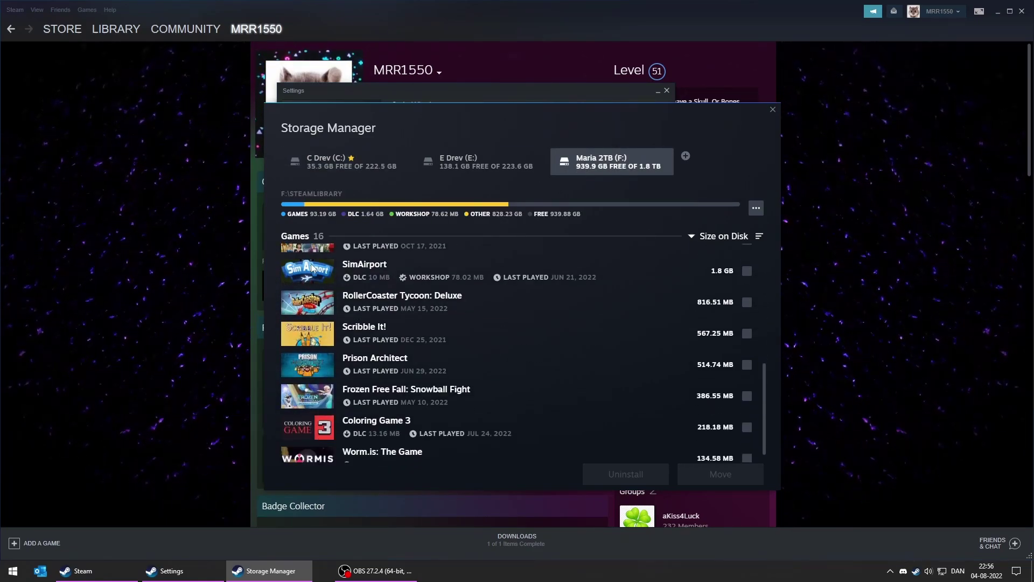
{"action": "left_click", "coordinate": [364, 167]}
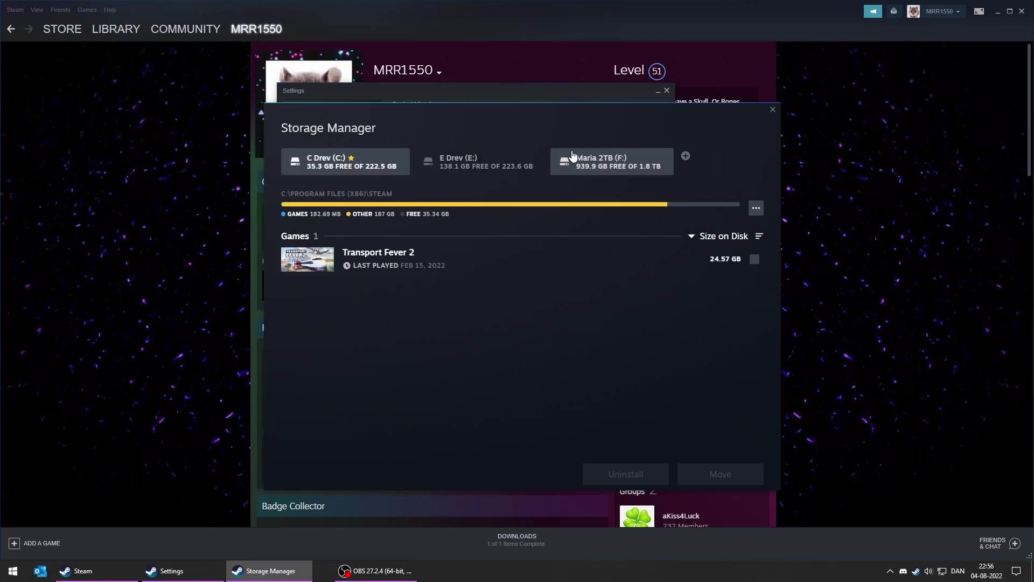
{"action": "left_click", "coordinate": [637, 164]}
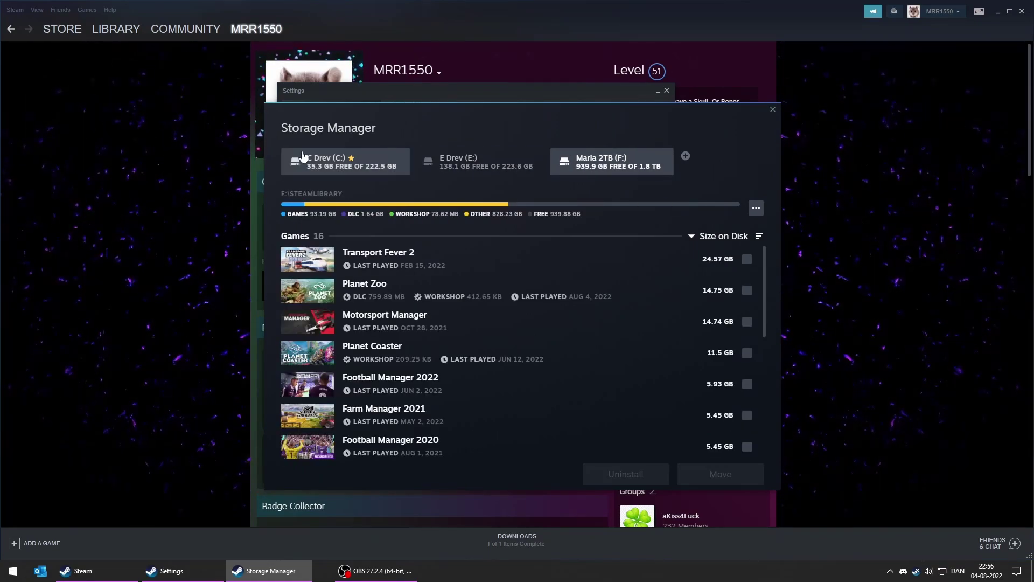
{"action": "left_click", "coordinate": [347, 162]}
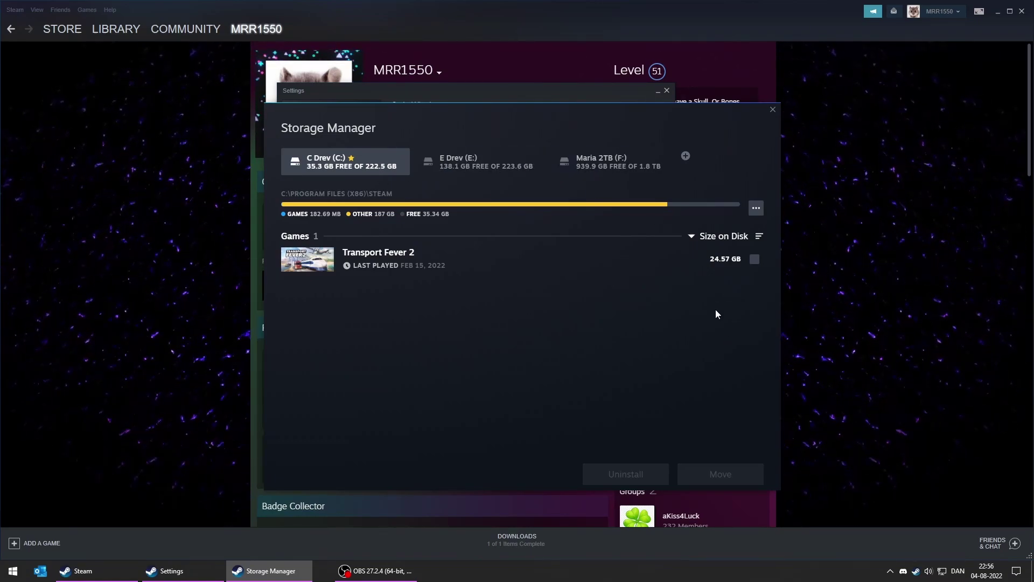
{"action": "left_click", "coordinate": [598, 167]}
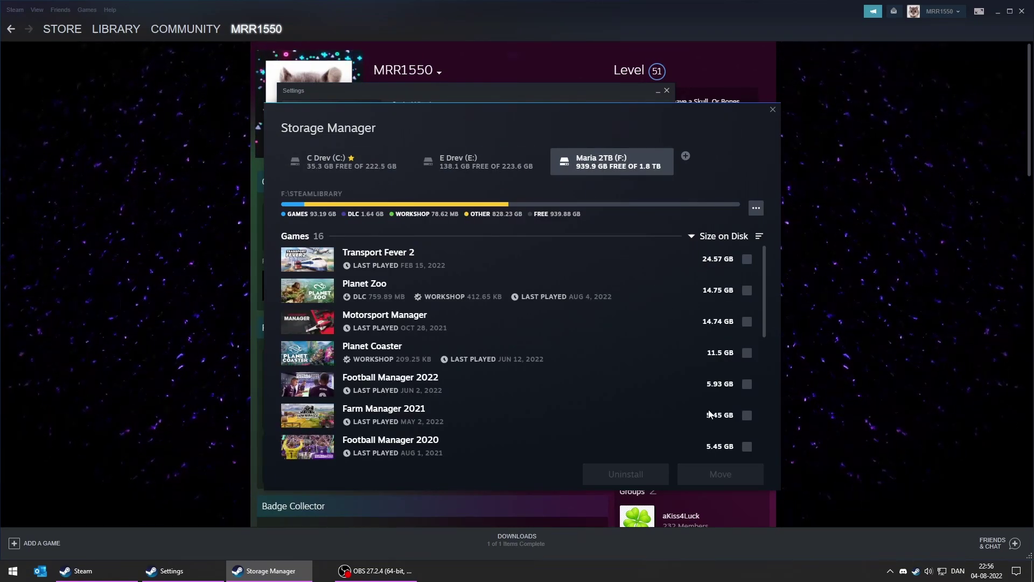